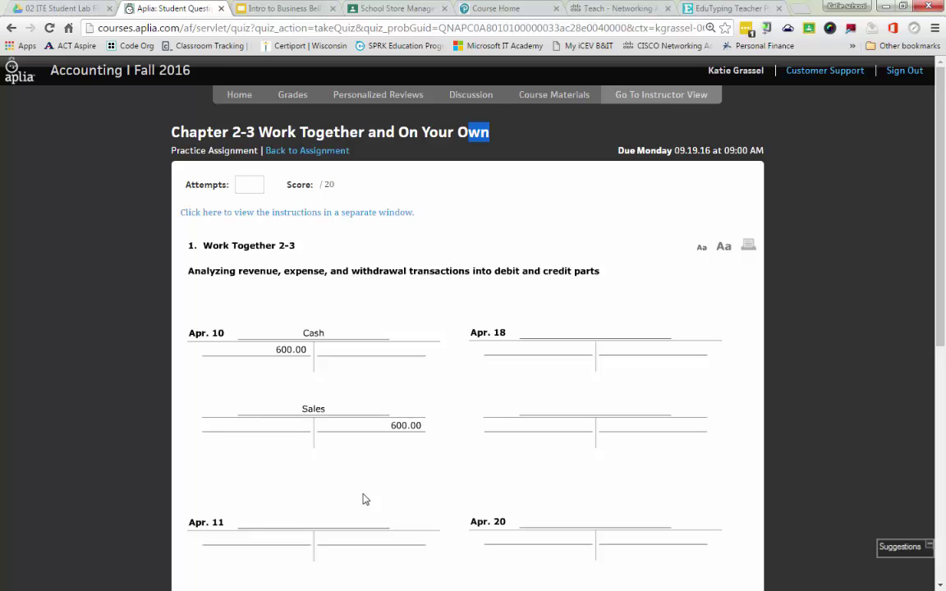
Step: Title the first Apr. 11 T-account Accts. Rec. and debit it 850.00
{"action": "left_click", "coordinate": [283, 523]}
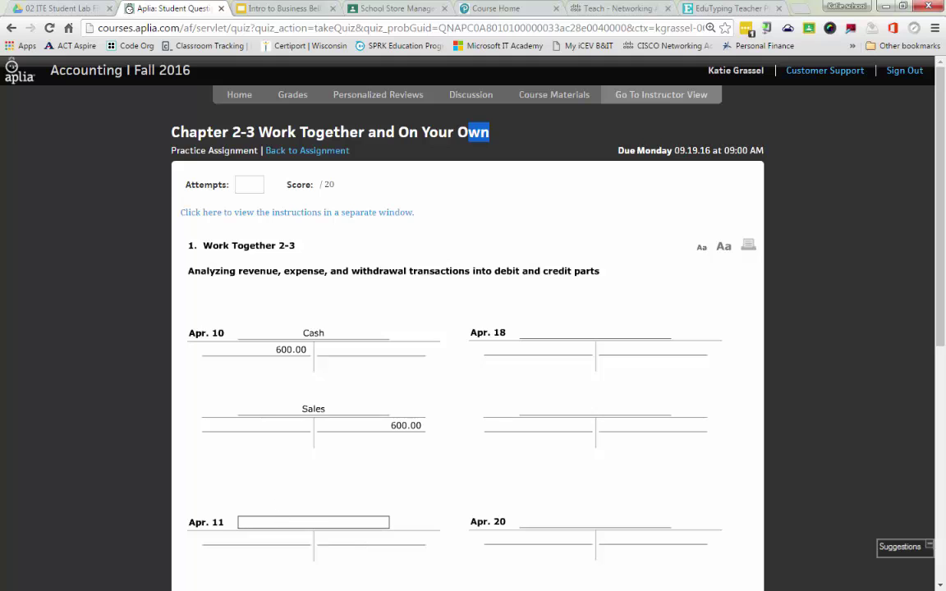
{"action": "scroll", "coordinate": [298, 507], "scroll_direction": "down", "scroll_amount": 5}
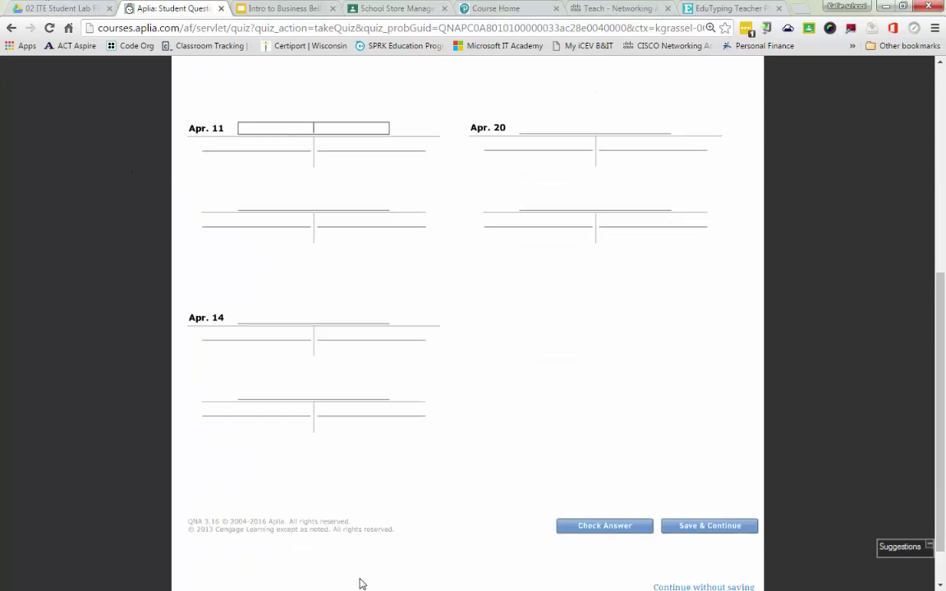
{"action": "type", "text": "Acc"}
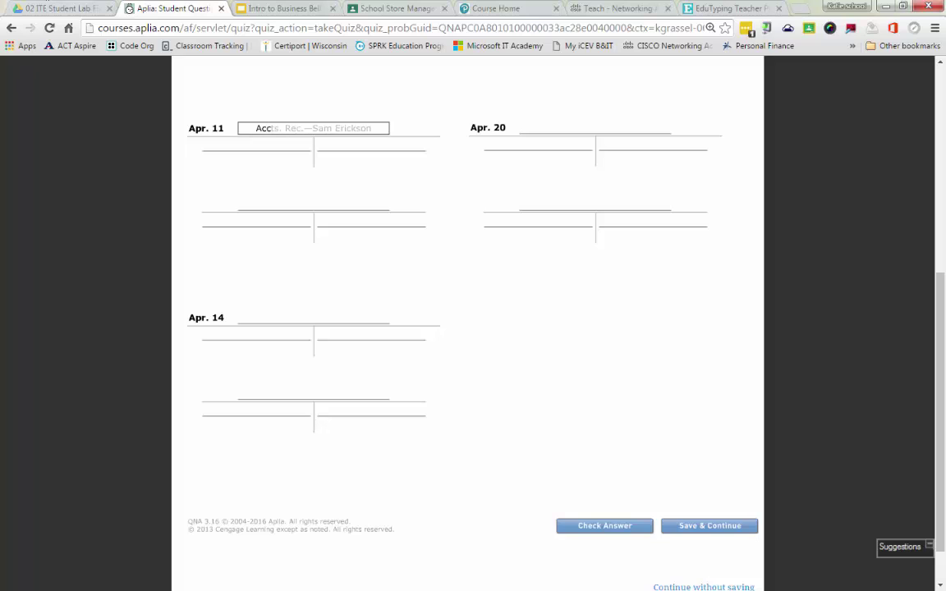
{"action": "key", "text": "Return"}
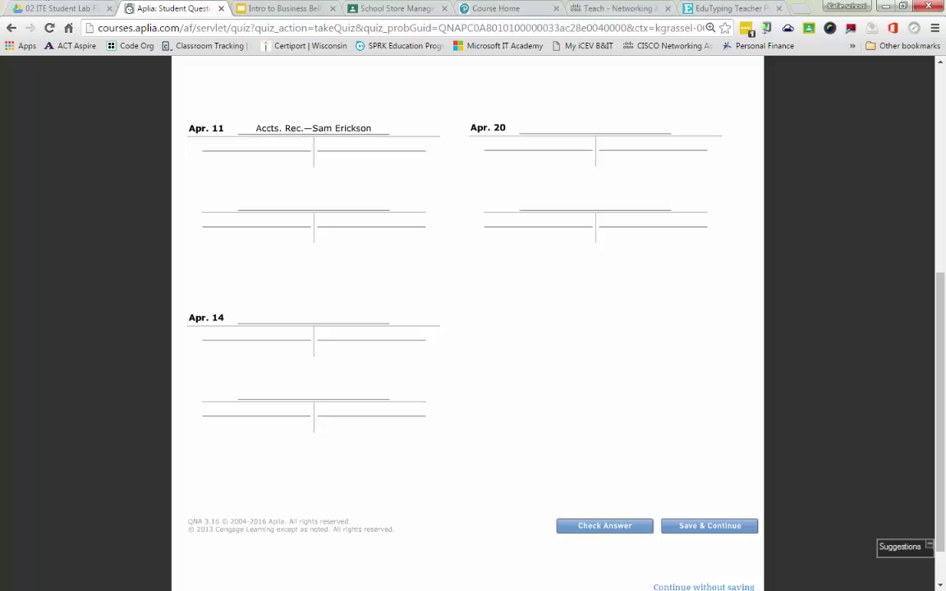
{"action": "left_click", "coordinate": [248, 145]}
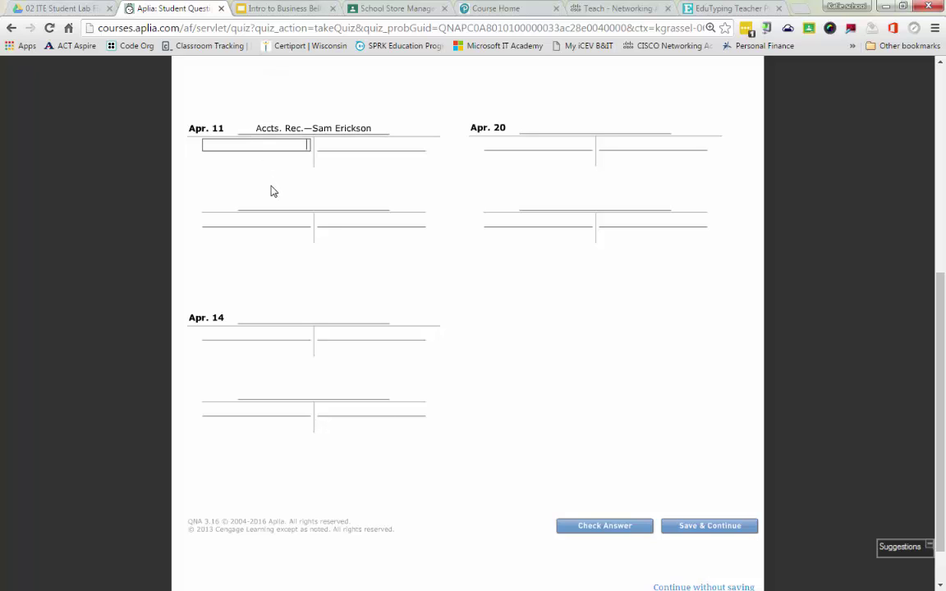
{"action": "type", "text": "850"}
{"action": "key", "text": "Tab"}
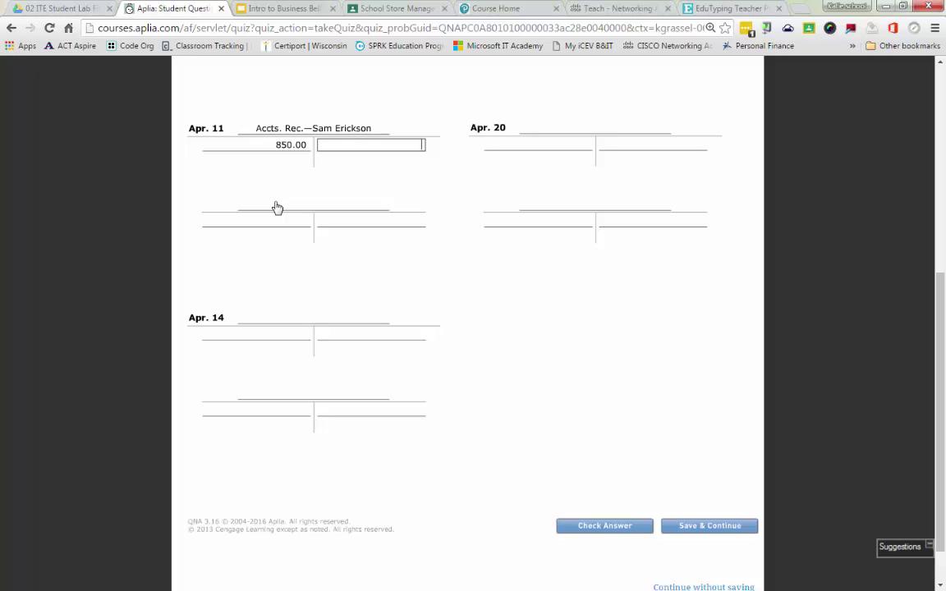
Step: Title the second Apr. 11 T-account Sales and credit it 850.00
{"action": "left_click", "coordinate": [310, 209]}
{"action": "type", "text": "Sal"}
{"action": "key", "text": "Return"}
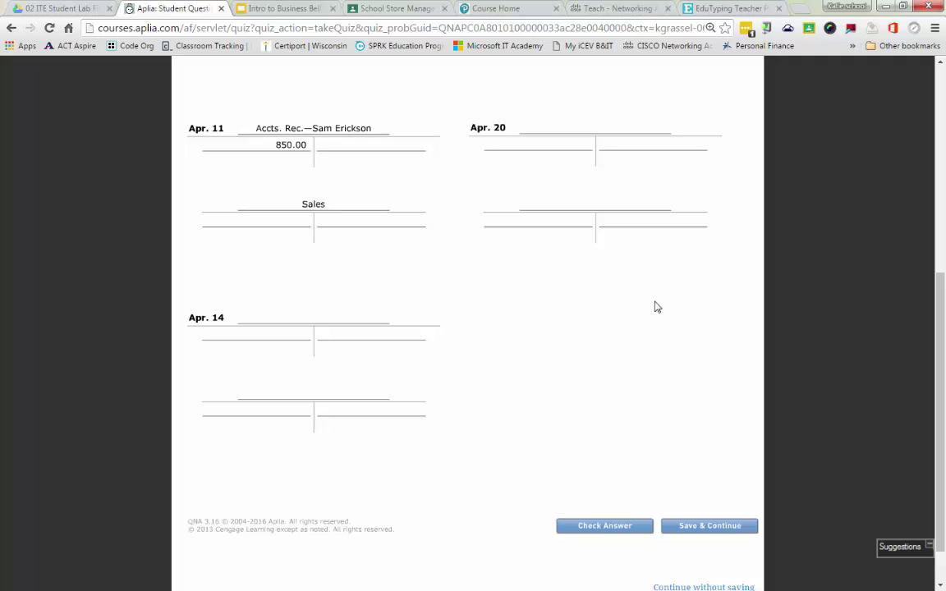
{"action": "left_click", "coordinate": [361, 227]}
{"action": "type", "text": "850.00"}
{"action": "key", "text": "Return"}
Step: Title the second Apr. 14 T-account Cash and credit it 250.00
{"action": "left_click", "coordinate": [347, 398]}
{"action": "type", "text": "Cash"}
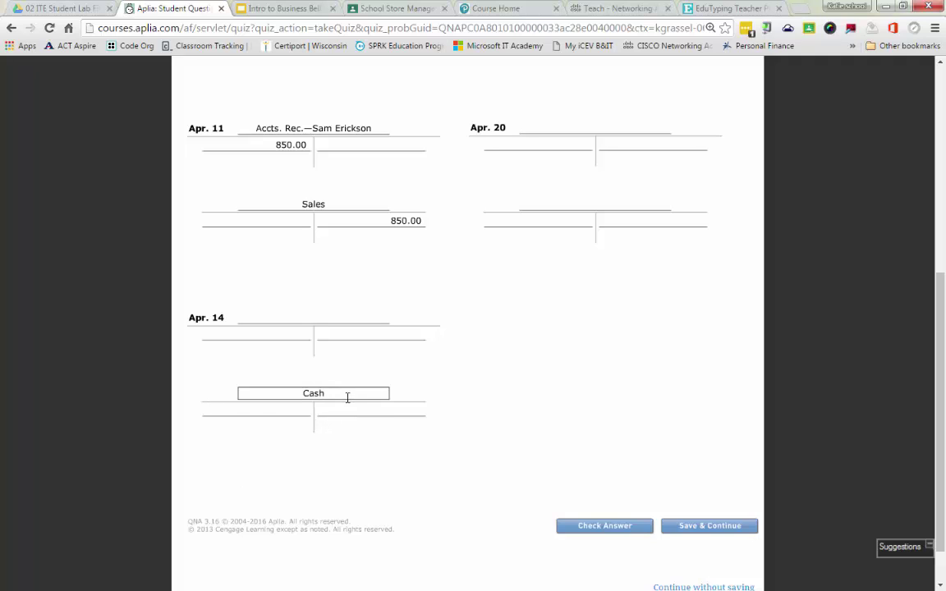
{"action": "left_click", "coordinate": [367, 416]}
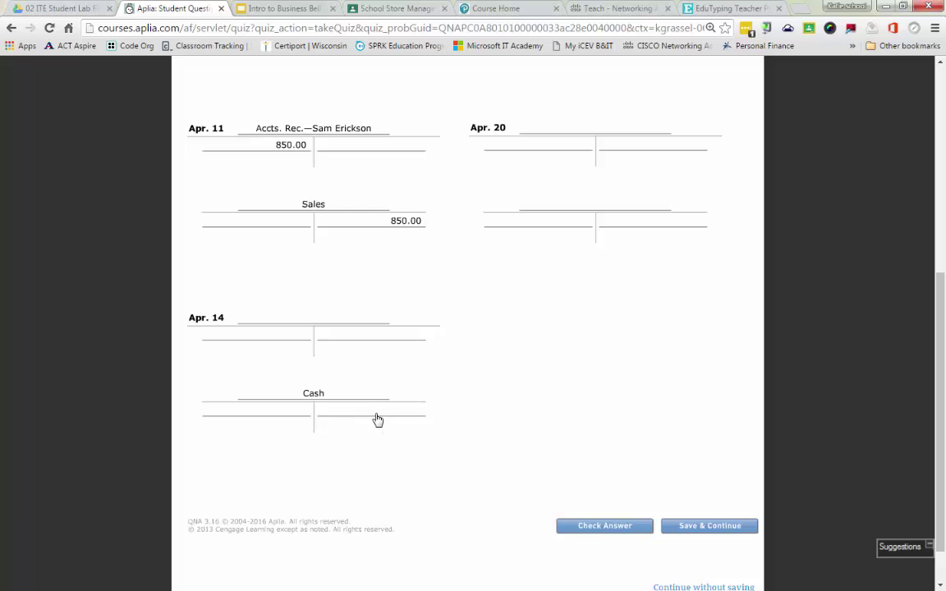
{"action": "left_click", "coordinate": [379, 413]}
{"action": "type", "text": "250"}
{"action": "key", "text": "Tab"}
Step: Title the first Apr. 14 T-account Rent Expense and debit it 250.00
{"action": "left_click", "coordinate": [320, 319]}
{"action": "type", "text": "Rent"}
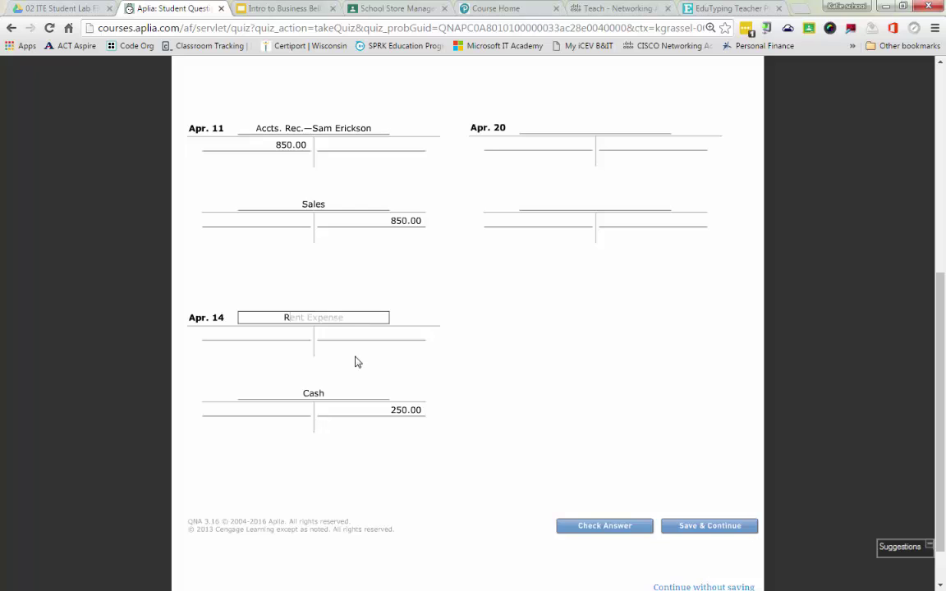
{"action": "key", "text": "Tab"}
{"action": "left_click", "coordinate": [275, 342]}
{"action": "type", "text": "250"}
{"action": "key", "text": "Tab"}
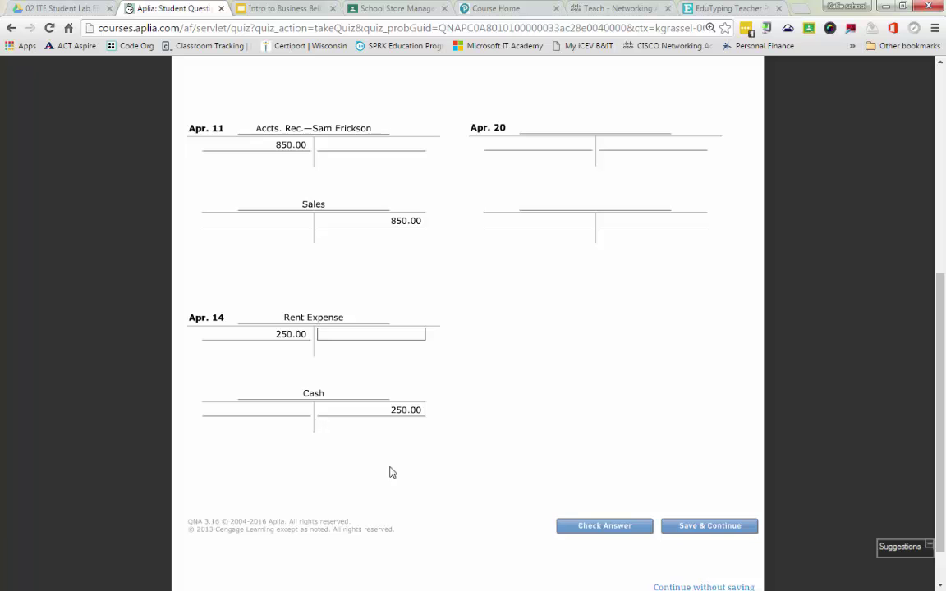
{"action": "left_click", "coordinate": [488, 403]}
{"action": "scroll", "coordinate": [439, 450], "scroll_direction": "up", "scroll_amount": 3}
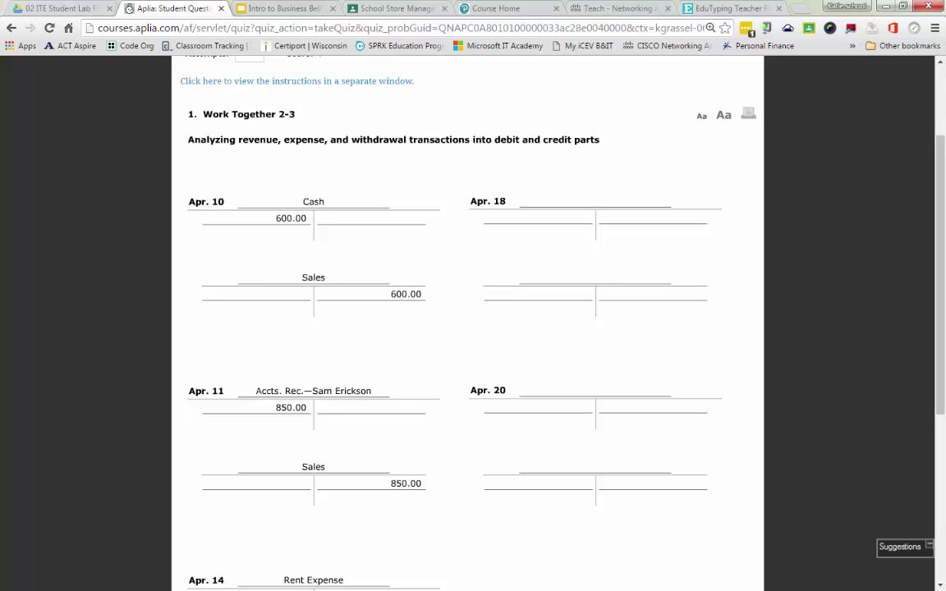
Step: Title the second Apr. 18 T-account Accts. Rec. and credit it 425.00
{"action": "left_click", "coordinate": [596, 279]}
{"action": "type", "text": "Accts."}
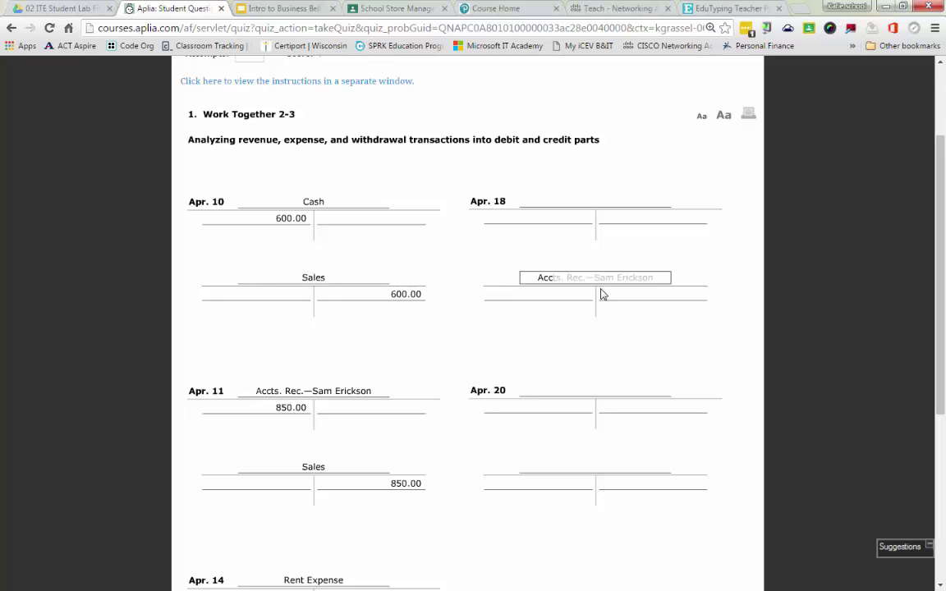
{"action": "key", "text": "Tab"}
{"action": "left_click", "coordinate": [674, 300]}
{"action": "type", "text": "425"}
{"action": "key", "text": "Tab"}
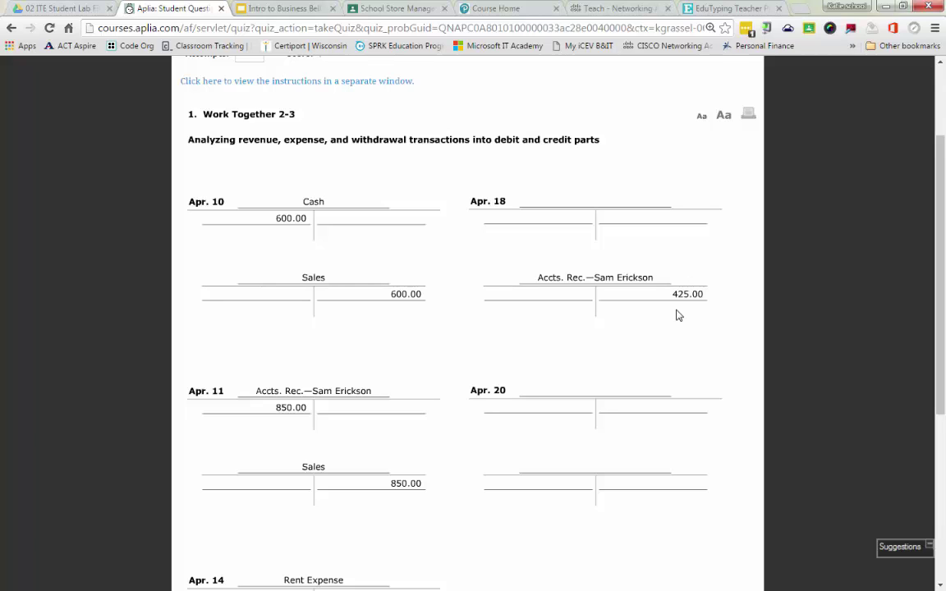
Step: Title the first Apr. 18 T-account Cash and debit it 425.00
{"action": "left_click", "coordinate": [607, 204]}
{"action": "type", "text": "Cash"}
{"action": "key", "text": "Tab"}
{"action": "left_click", "coordinate": [520, 217]}
{"action": "type", "text": "425"}
{"action": "key", "text": "Tab"}
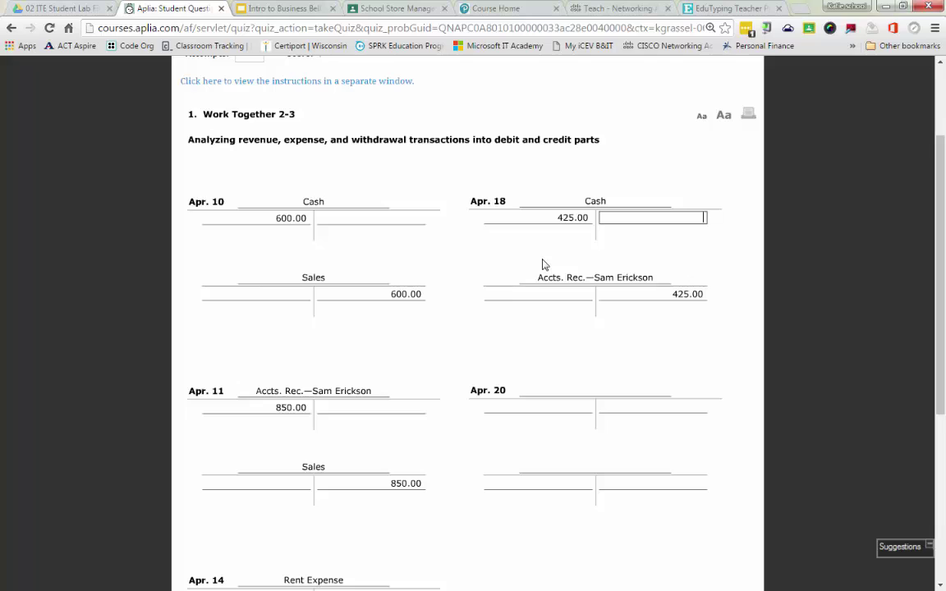
{"action": "left_click", "coordinate": [615, 383]}
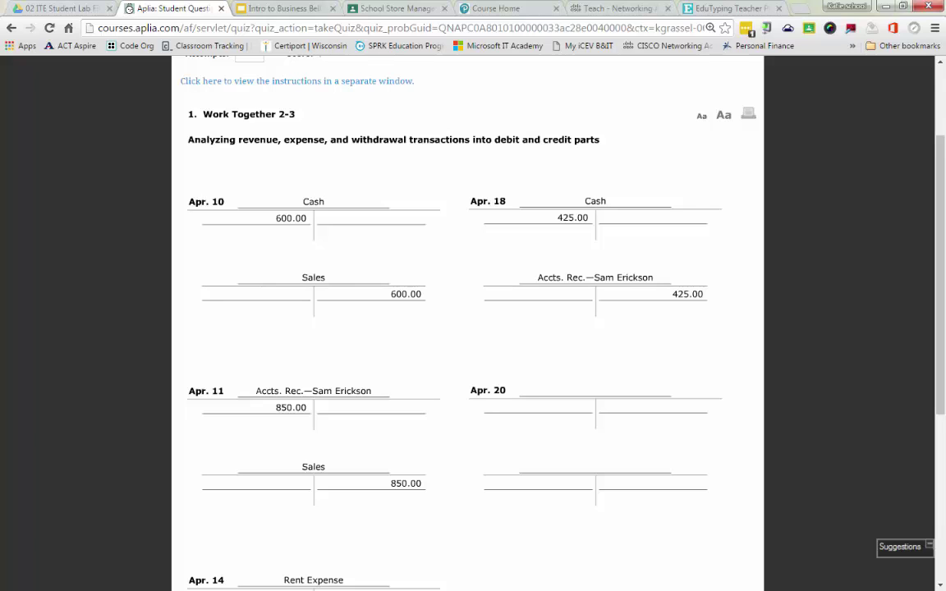
Step: Title the second Apr. 20 T-account Cash and credit it 300.00
{"action": "left_click", "coordinate": [612, 469]}
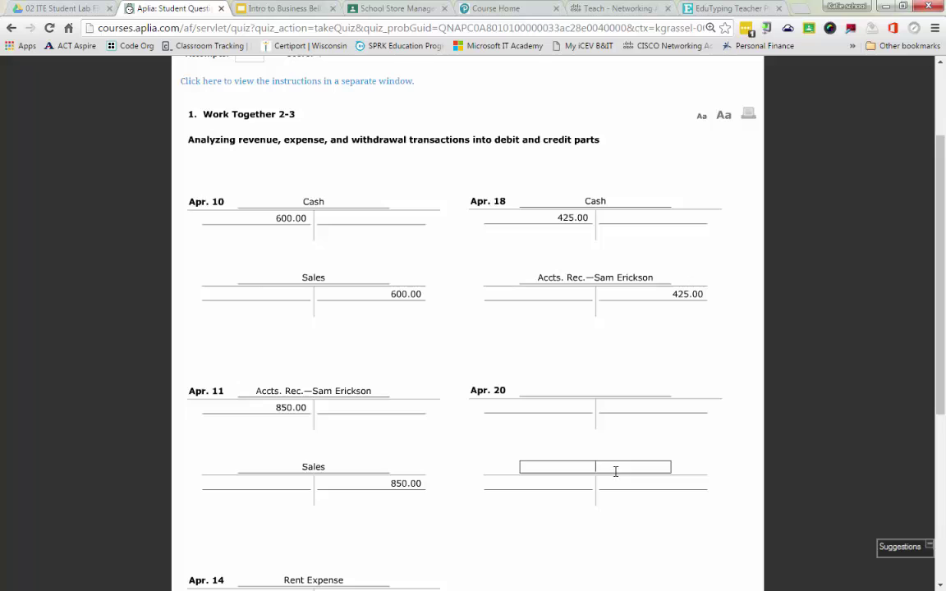
{"action": "type", "text": "Cash"}
{"action": "key", "text": "Return"}
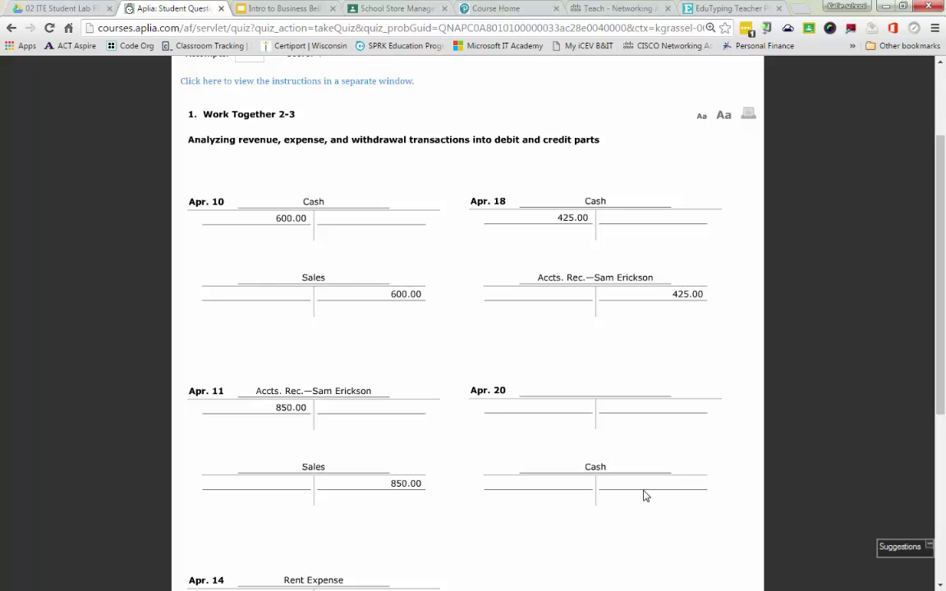
{"action": "left_click", "coordinate": [667, 490]}
{"action": "type", "text": "300"}
{"action": "key", "text": "Return"}
Step: Title the first Apr. 20 T-account with the owner's Drawing account and begin its debit amount
{"action": "left_click", "coordinate": [554, 391]}
{"action": "type", "text": "kath"}
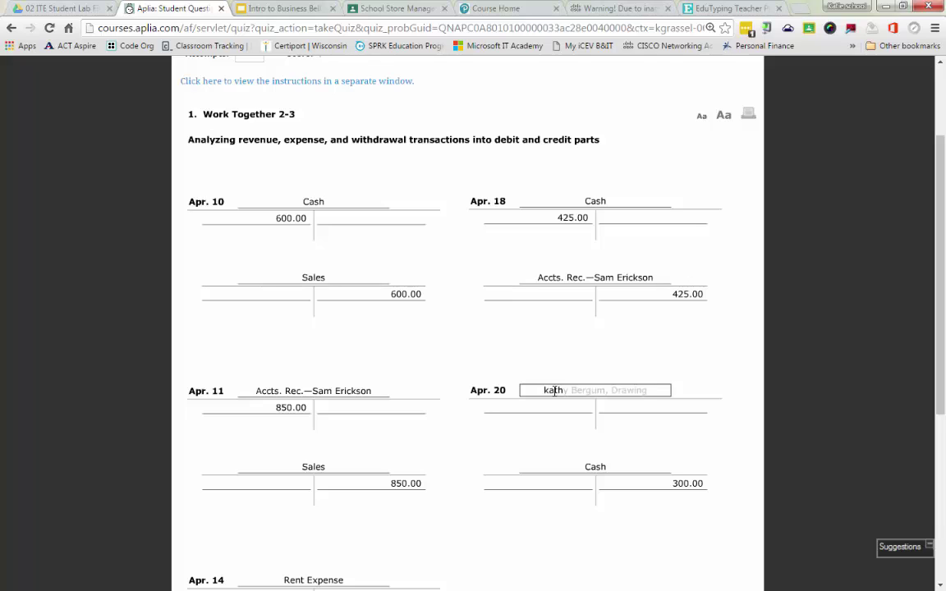
{"action": "key", "text": "Tab"}
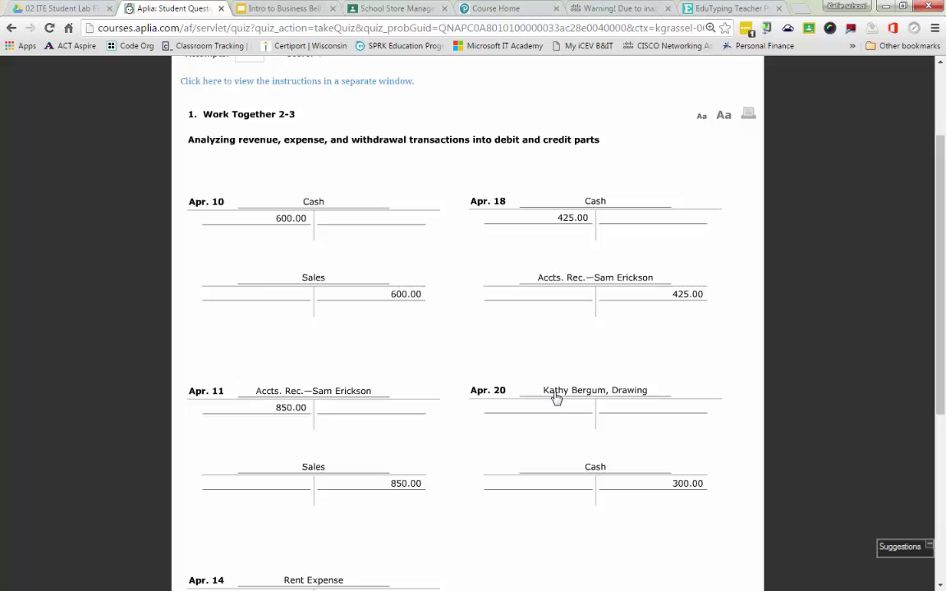
{"action": "left_click", "coordinate": [555, 410]}
{"action": "type", "text": "30"}
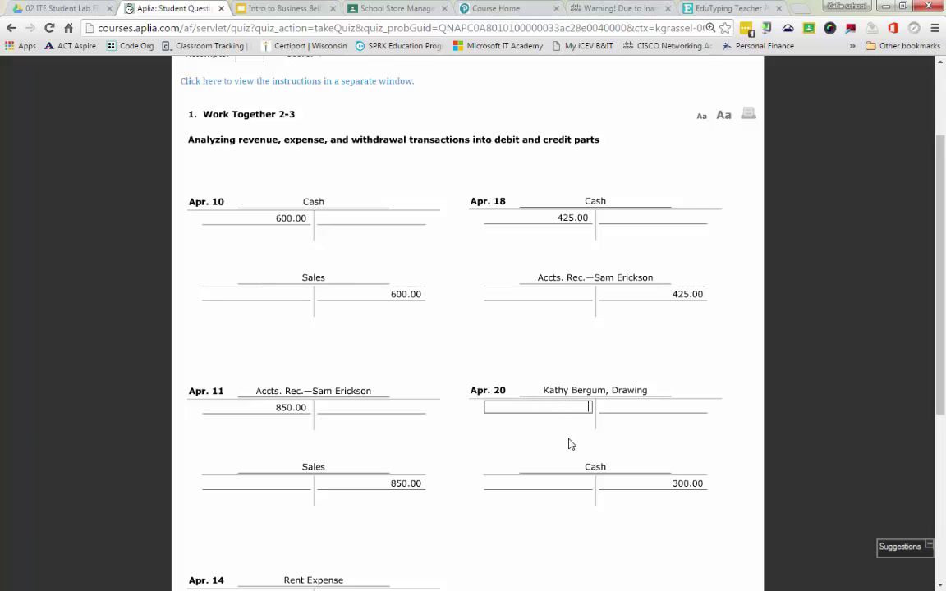